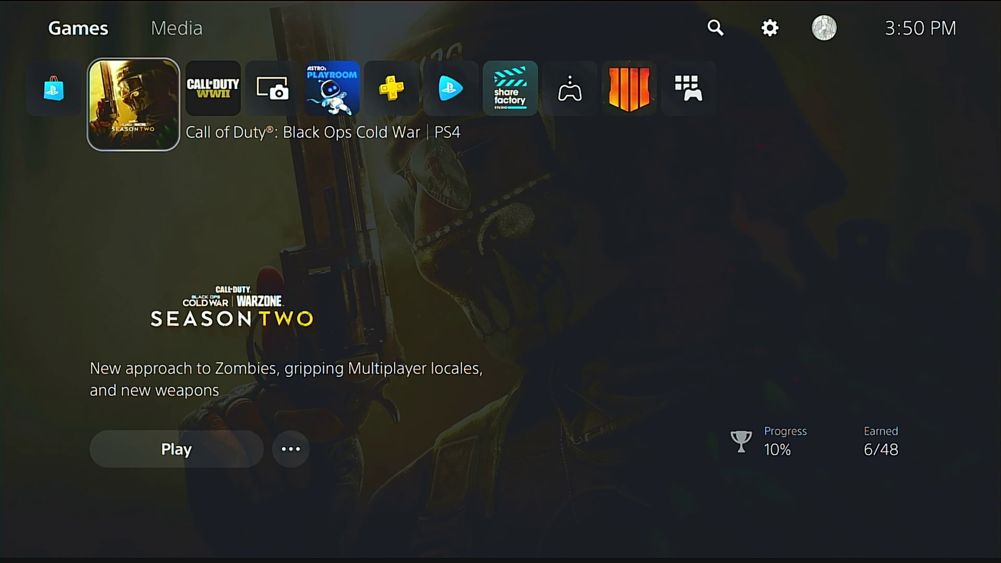
Step: Highlight the Black Ops Cold War tile on the Games home to launch it
key(Right)
key(Left)
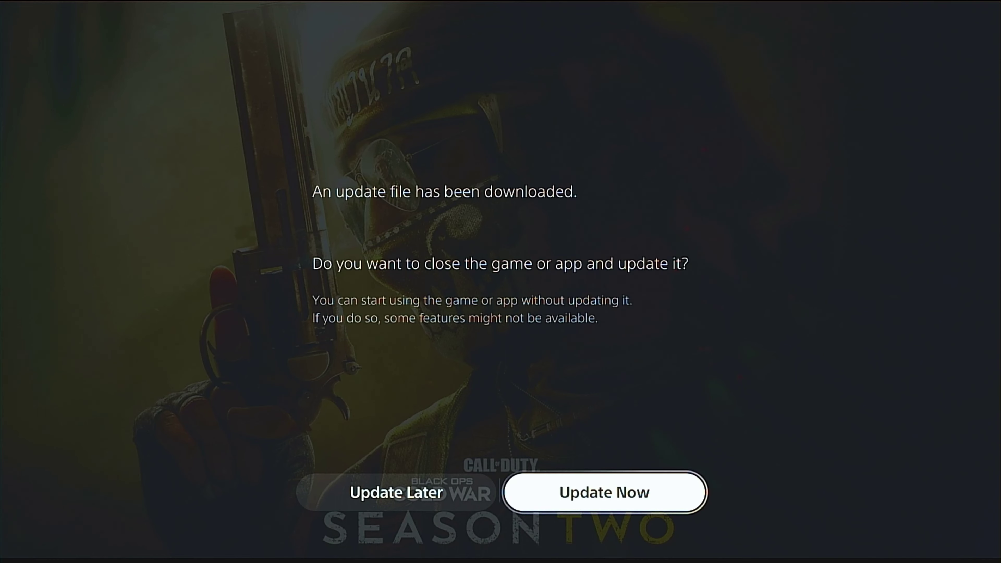
Step: Choose Update Later for both the game update and the system software update
key(Left)
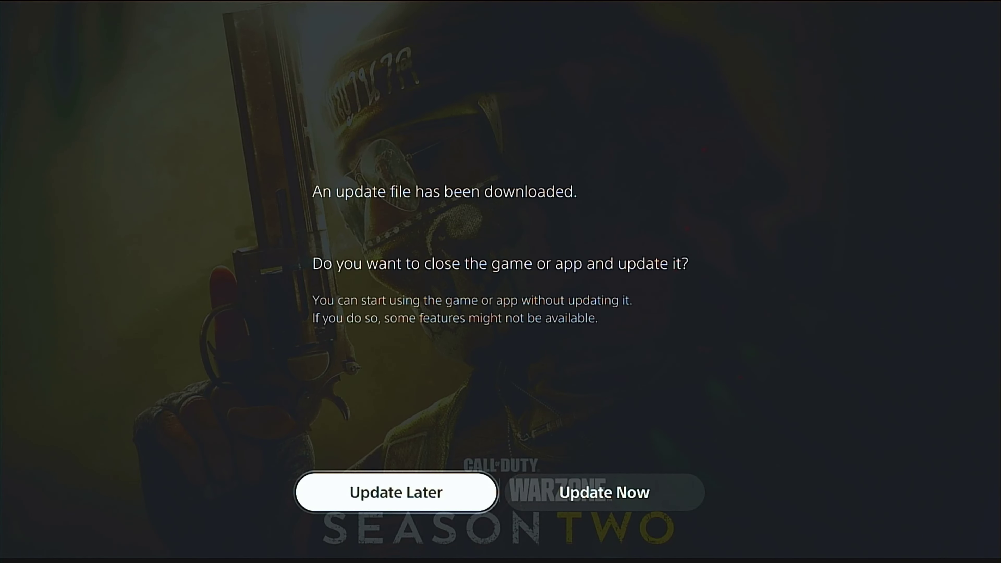
key(Return)
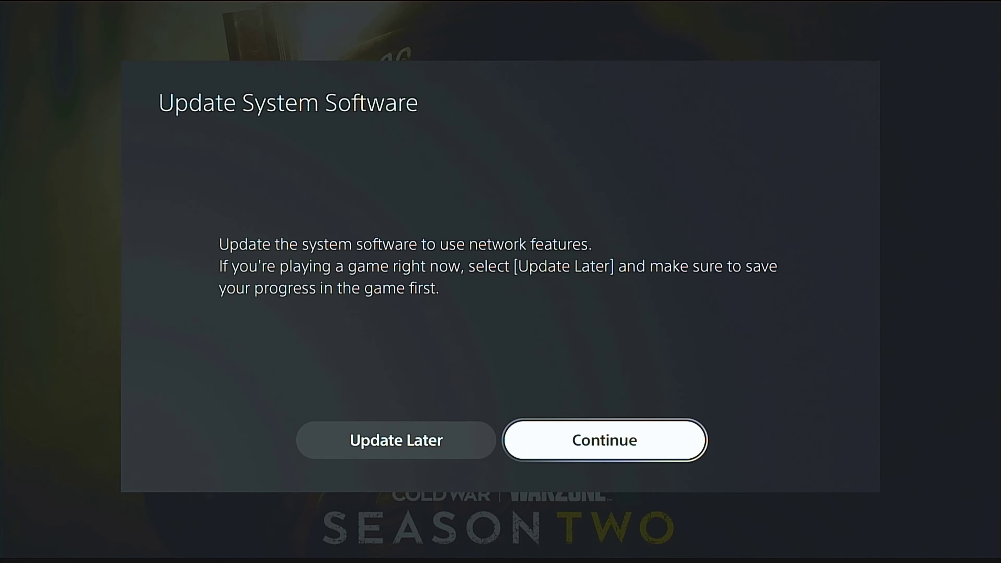
key(Left)
key(Return)
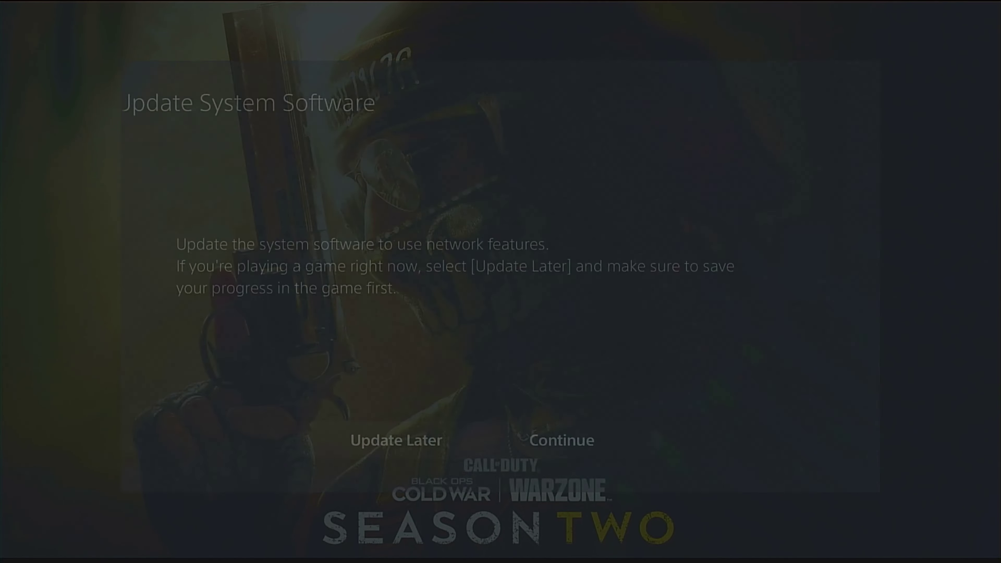
Step: Relaunch Black Ops Cold War and defer both updates again until the home screen returns
key(Return)
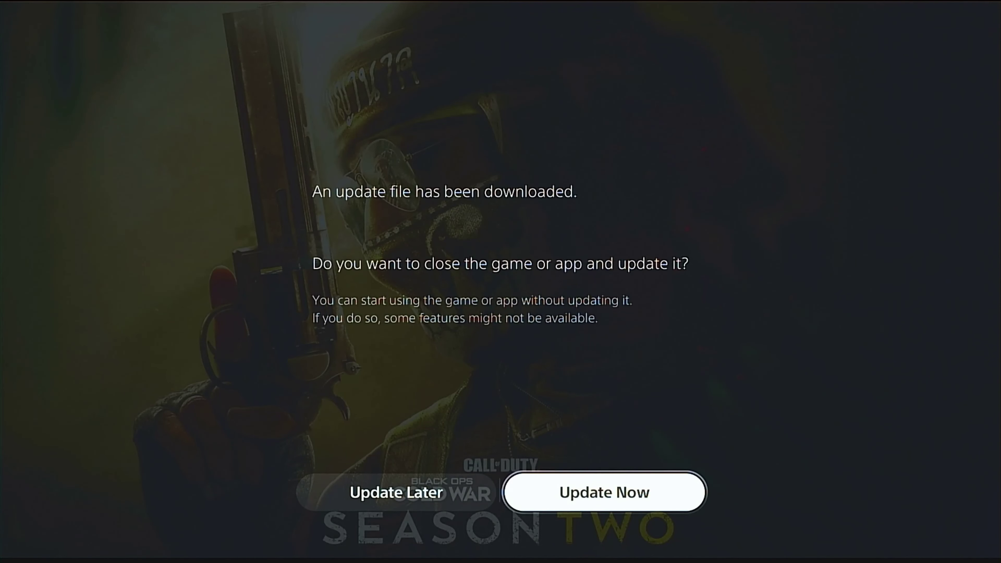
key(Left)
key(Return)
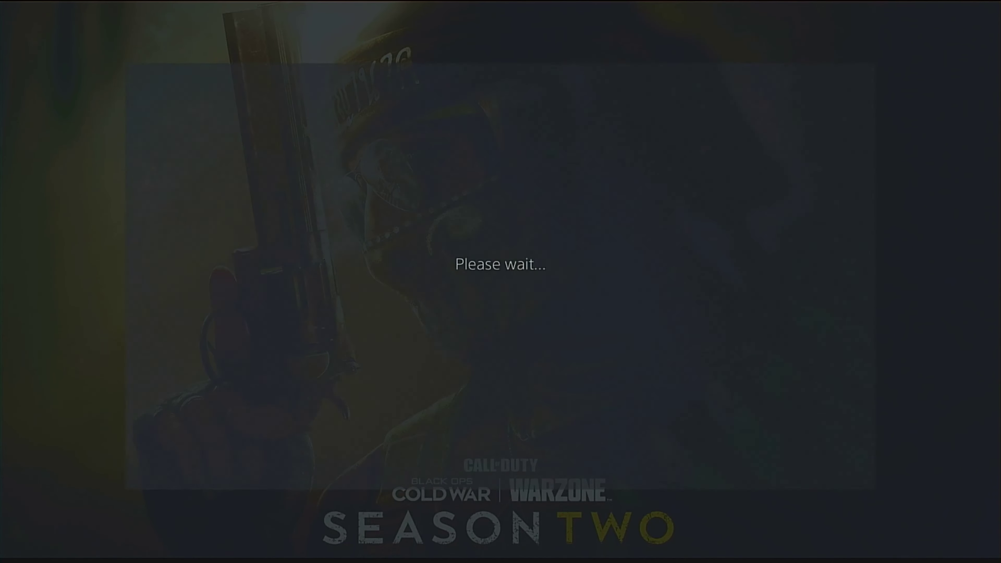
key(Left)
key(Return)
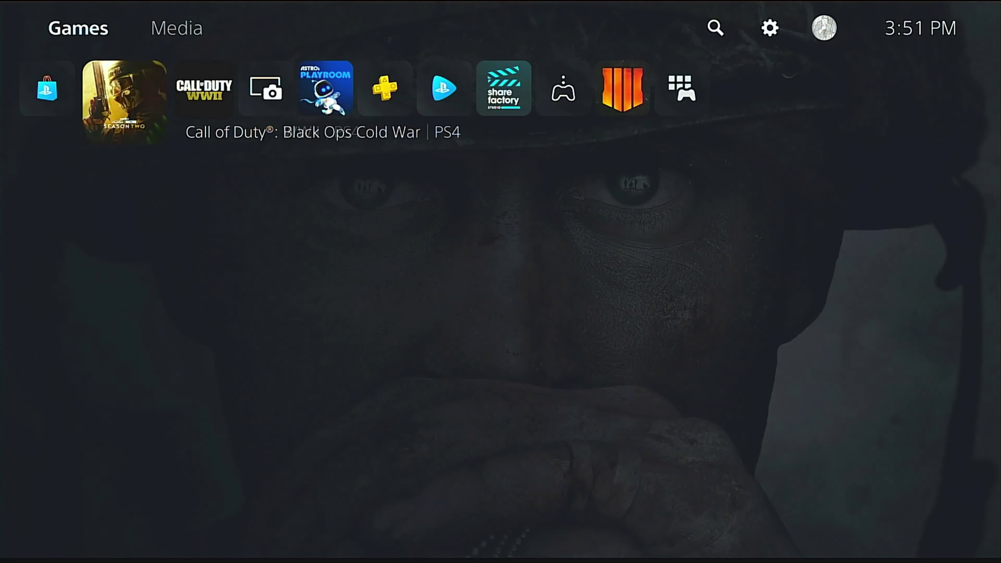
key(Return)
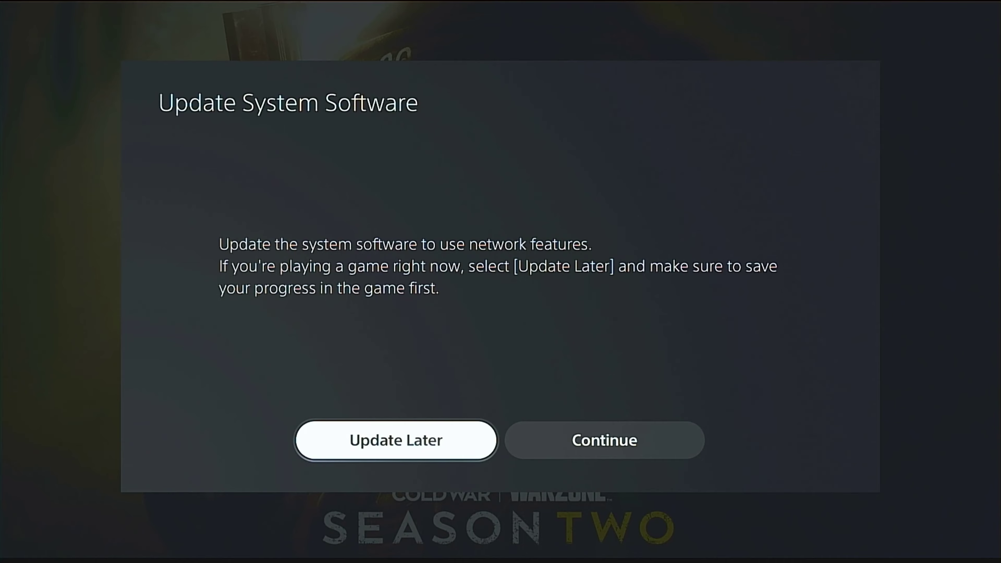
key(Return)
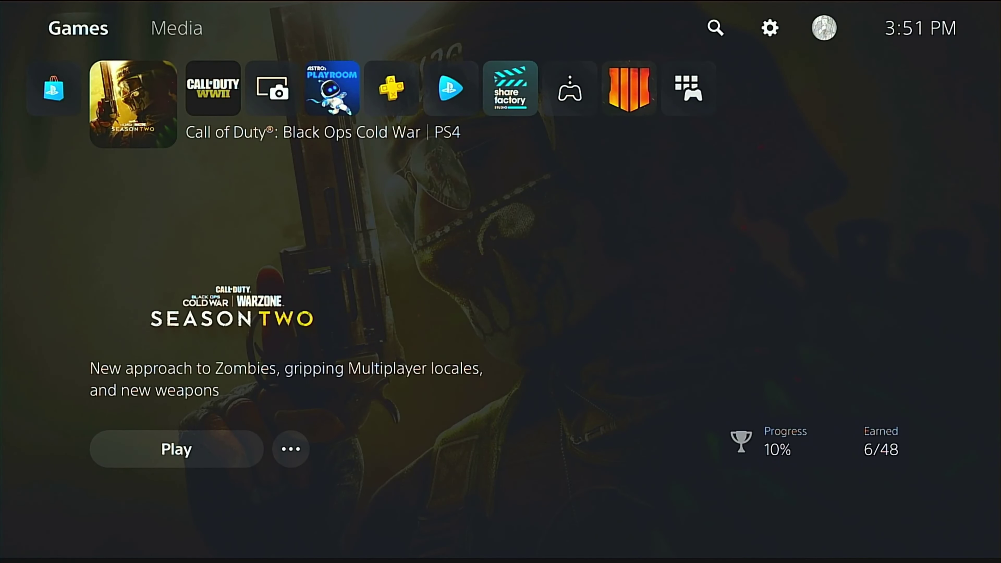
Step: Open Settings > System > System Software Update and Settings to see Update Available
key(Return)
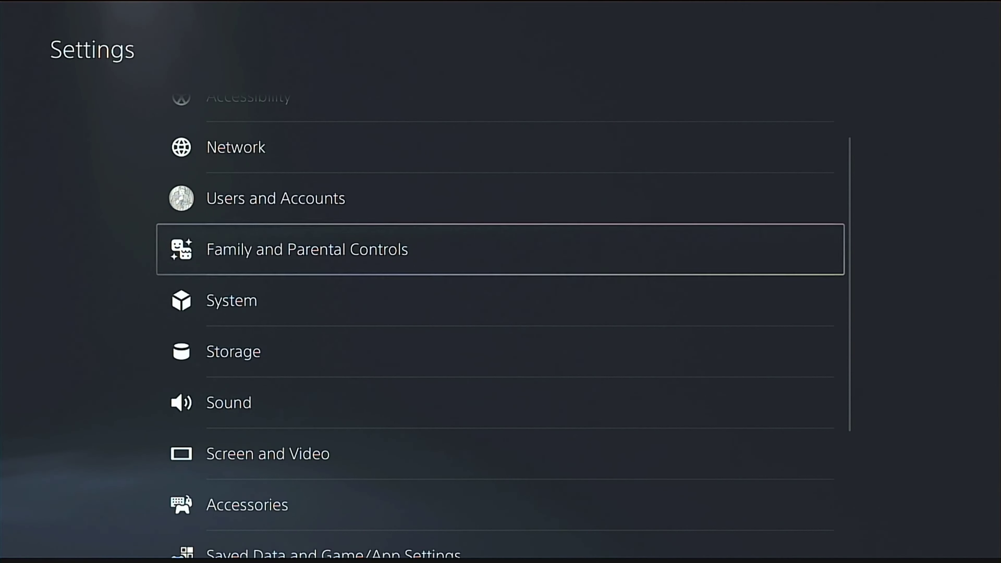
key(Down)
key(Return)
key(Right)
key(Down)
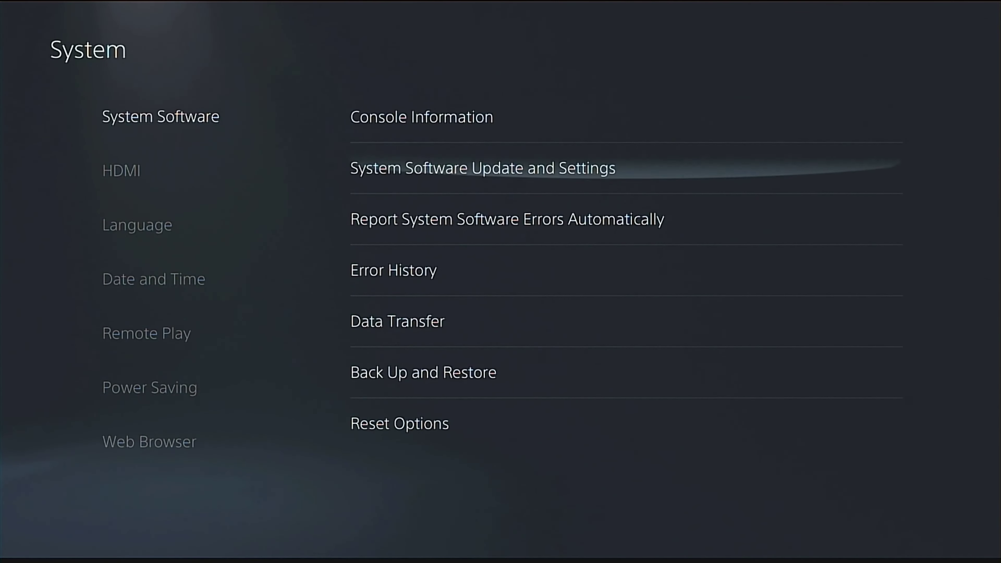
key(Return)
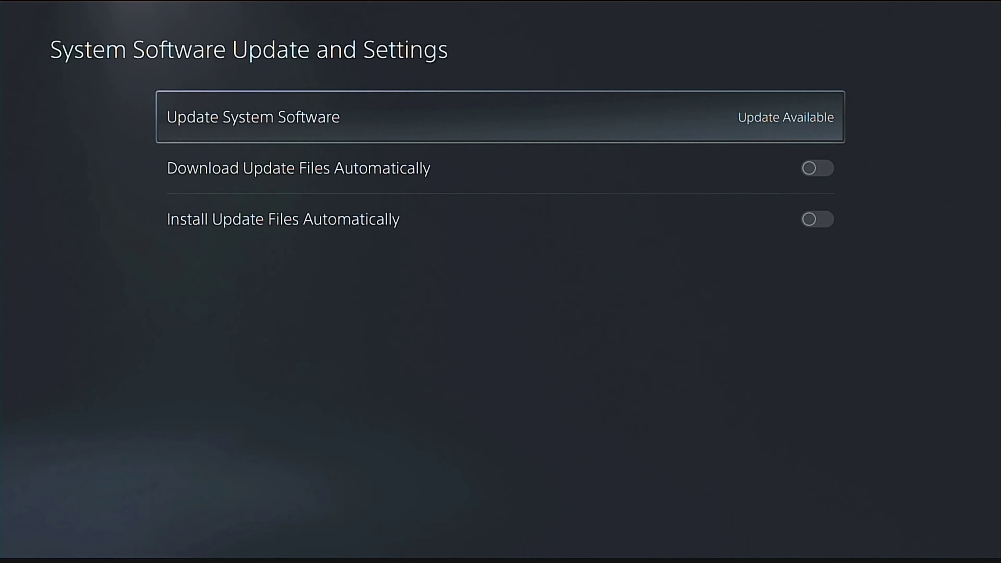
key(Down)
key(Up)
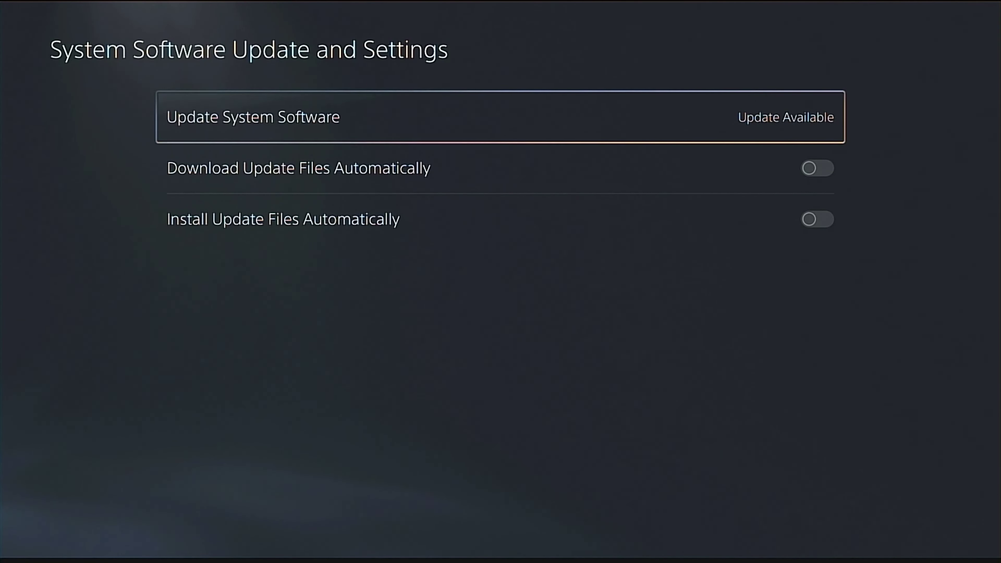
Step: Return to the System settings and move down the options to Back Up and Restore
key(Escape)
key(Down)
key(Down)
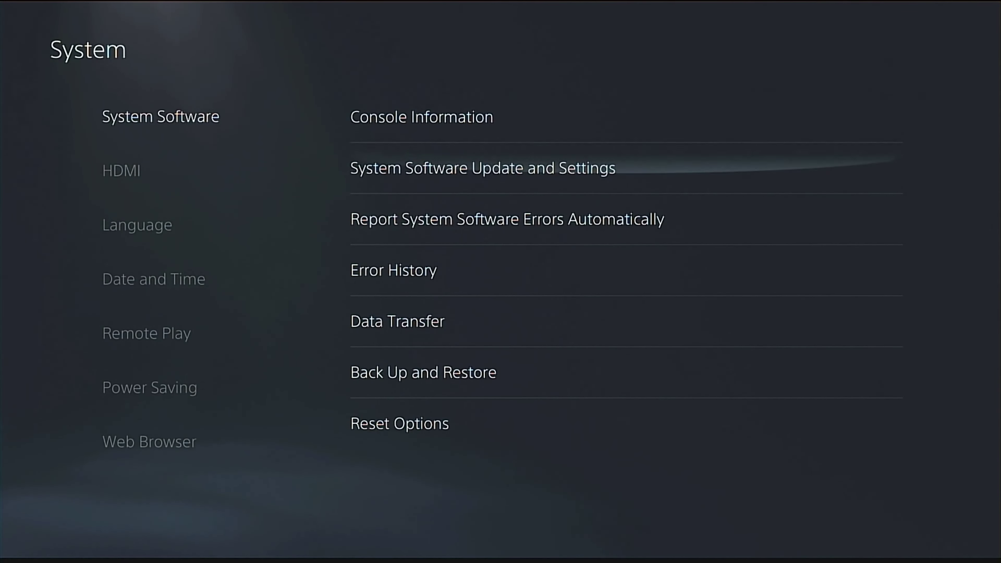
key(Down)
key(Down)
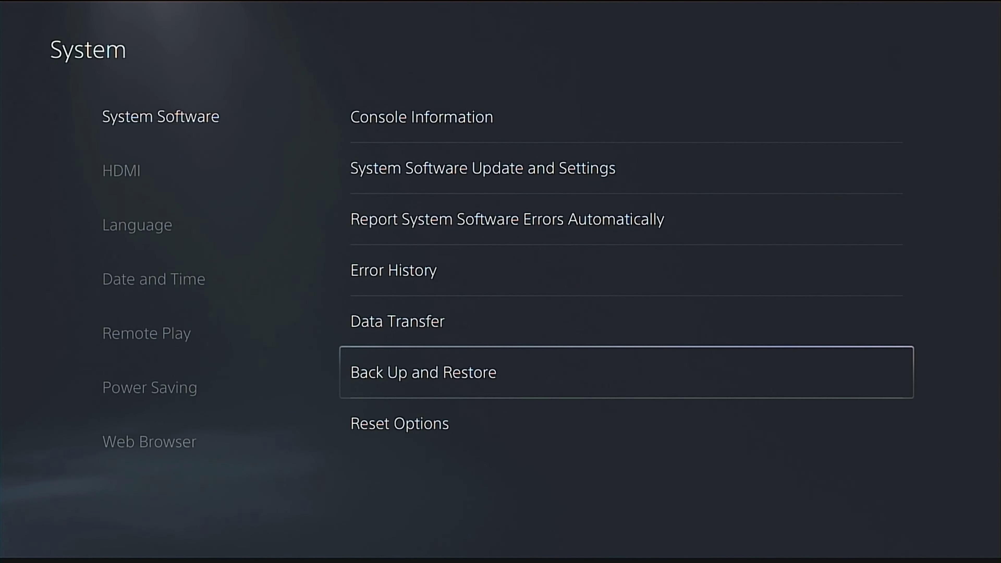
Step: Go to the Power Saving category and open Features Available in Rest Mode
key(Left)
key(Down)
key(Down)
key(Down)
key(Down)
key(Down)
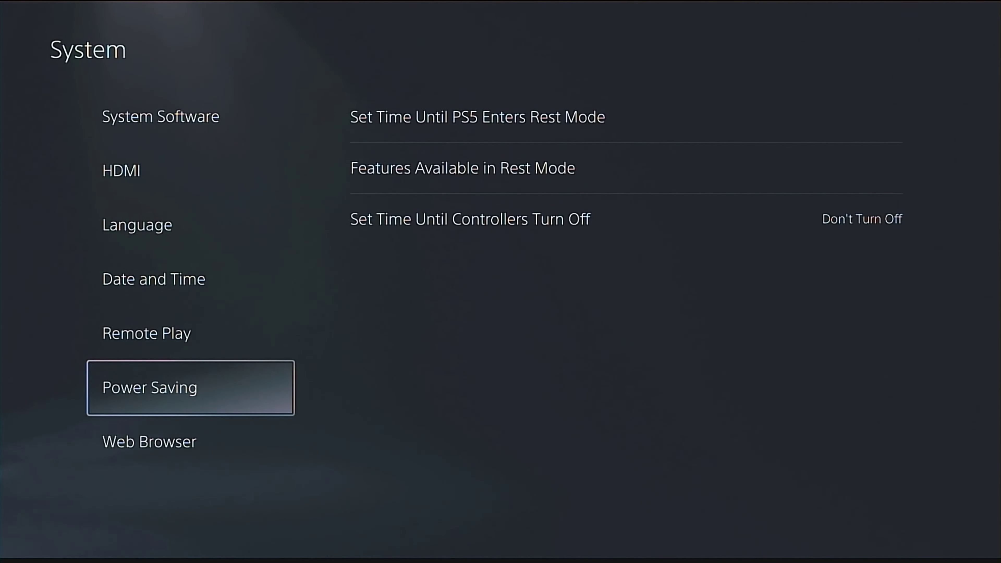
key(Right)
Step: Review Stay Connected to the Internet among the rest mode features, then return to Power Saving
key(Down)
key(Return)
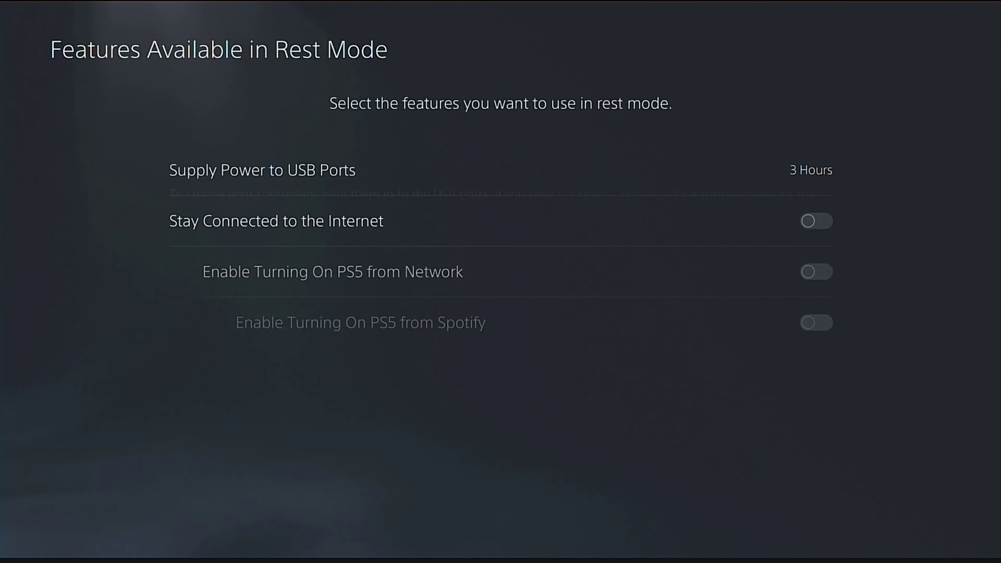
key(Down)
key(Down)
key(Up)
key(Up)
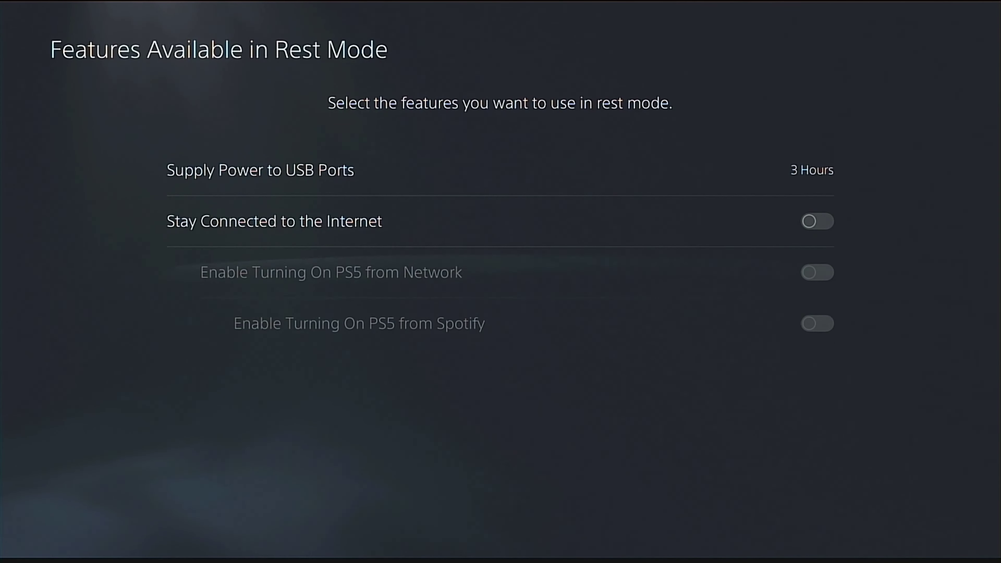
key(Down)
key(Down)
key(Down)
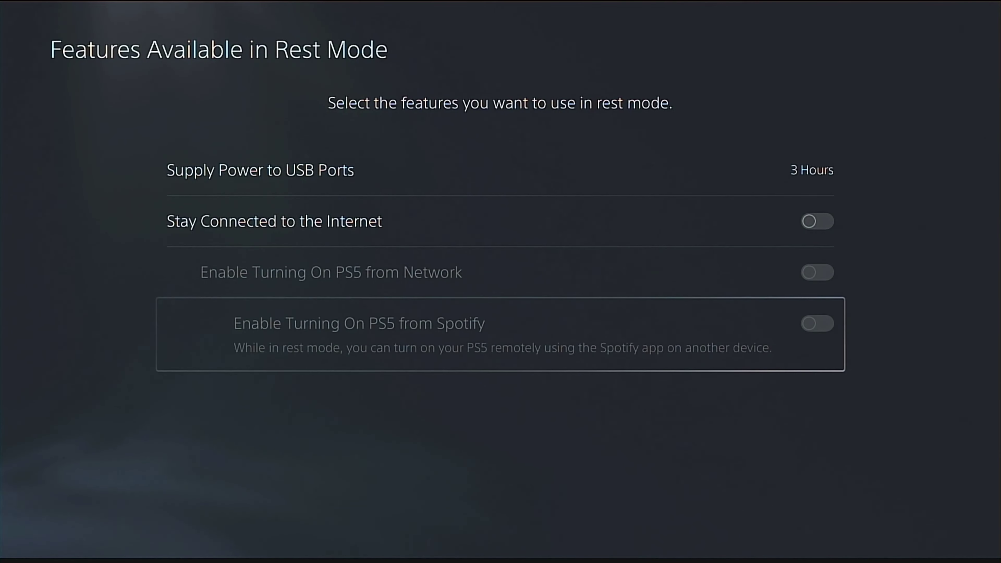
key(Up)
key(Up)
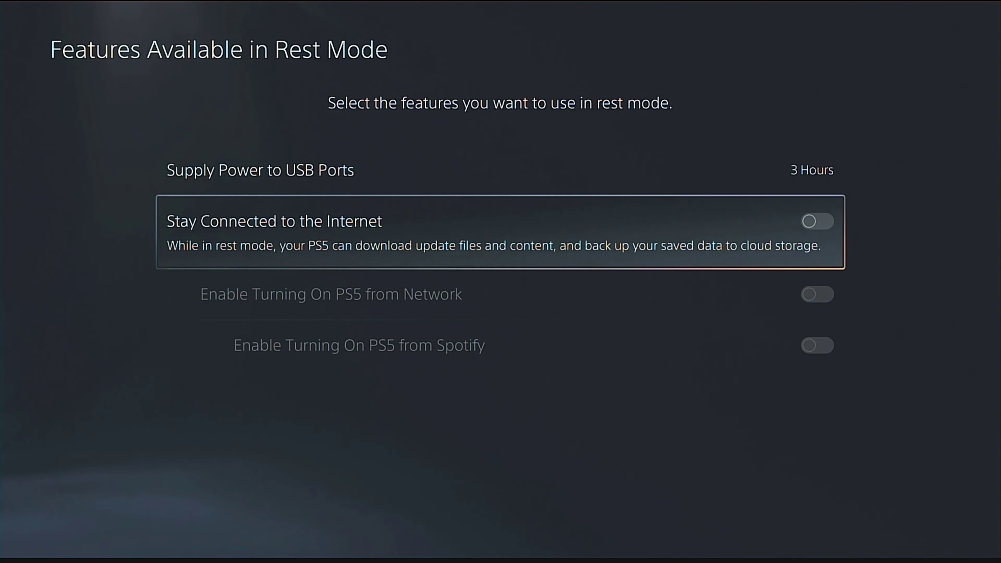
key(Down)
key(Down)
key(Up)
key(Up)
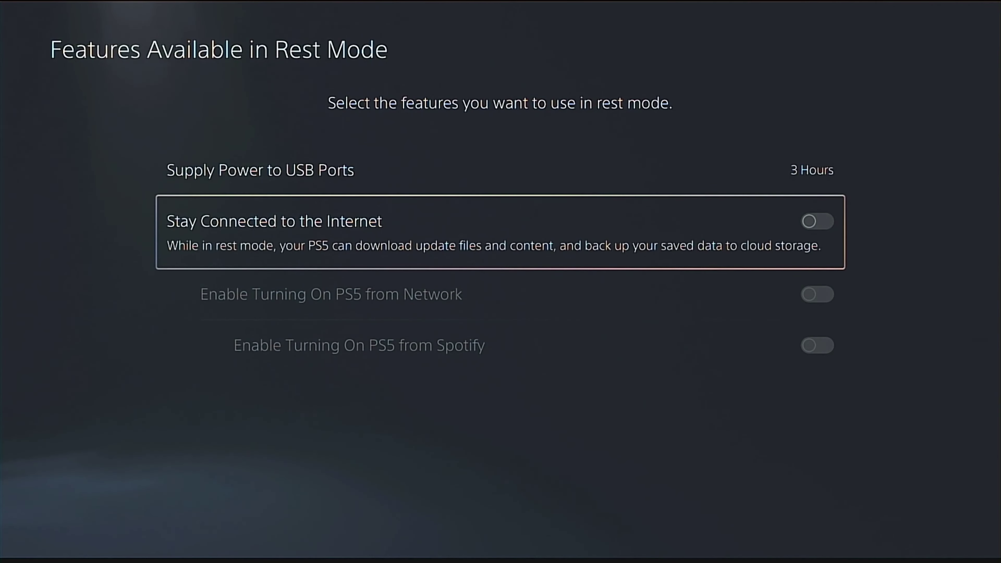
key(Escape)
key(Left)
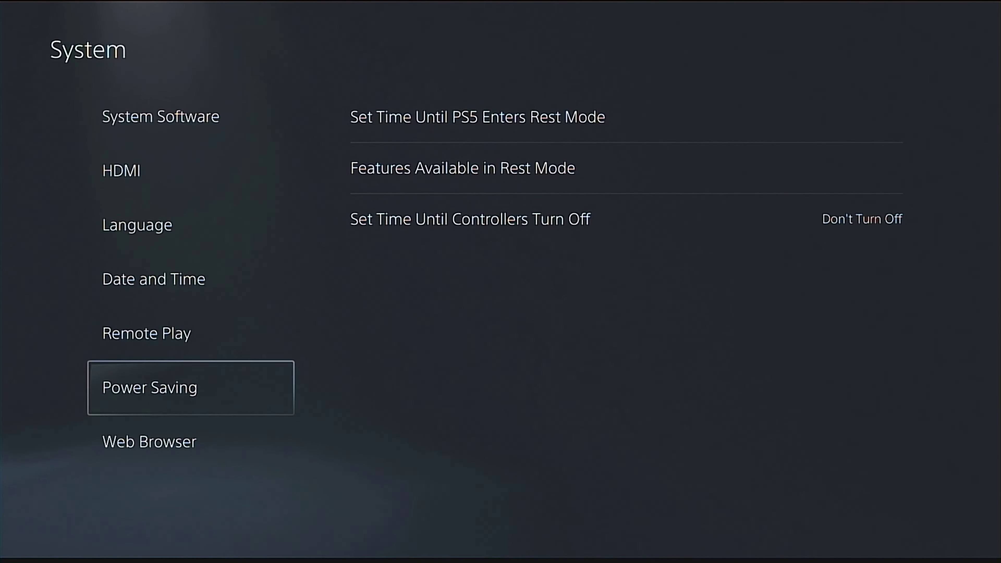
Step: Exit Settings and launch Black Ops Cold War from the Games home
key(Escape)
key(Escape)
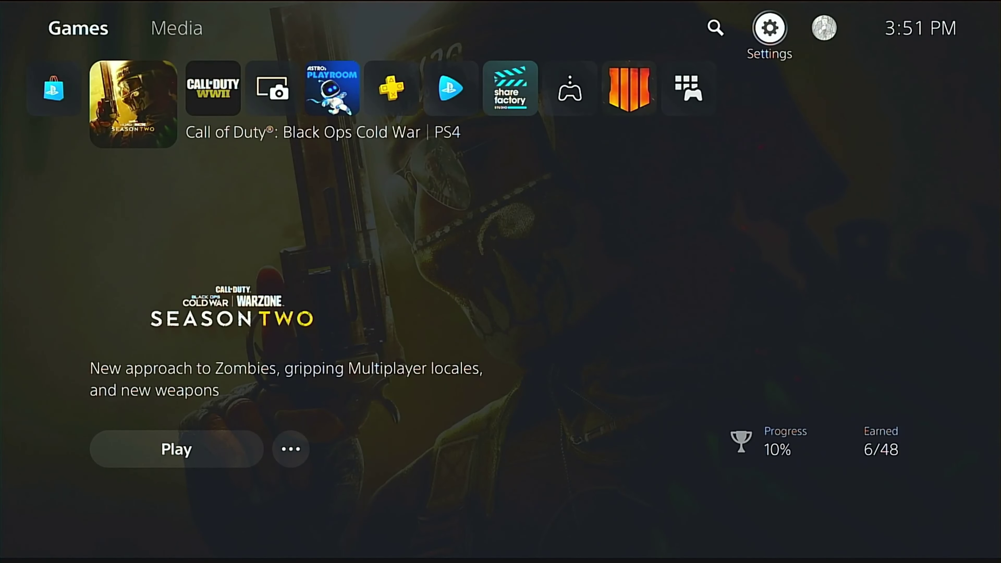
key(Right)
key(Down)
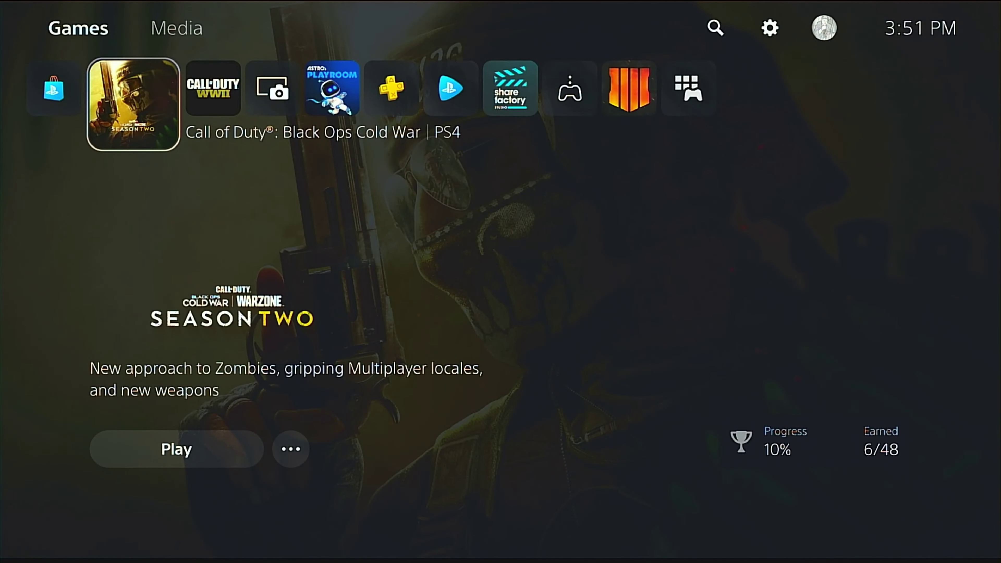
key(Left)
key(Right)
key(Right)
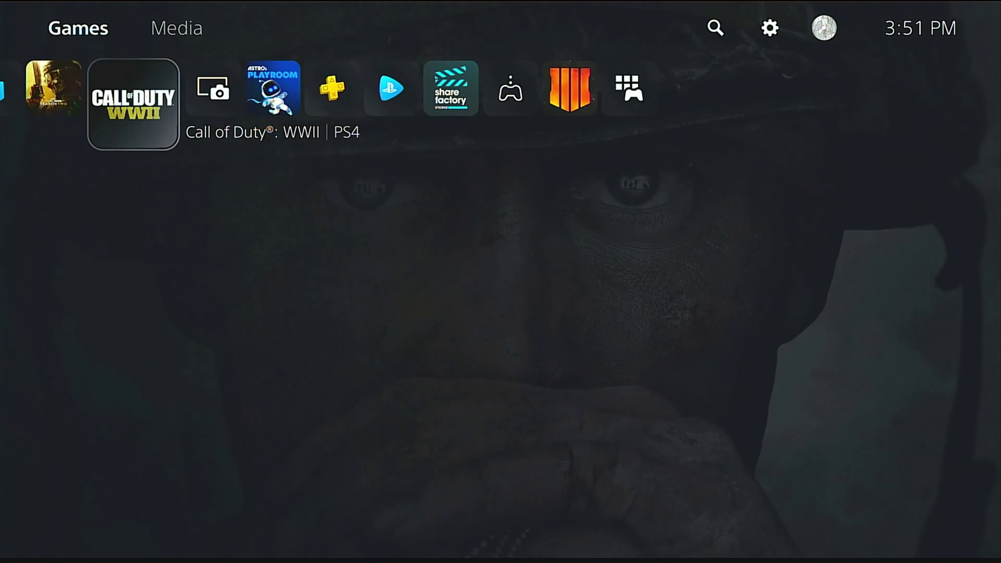
key(Left)
key(Return)
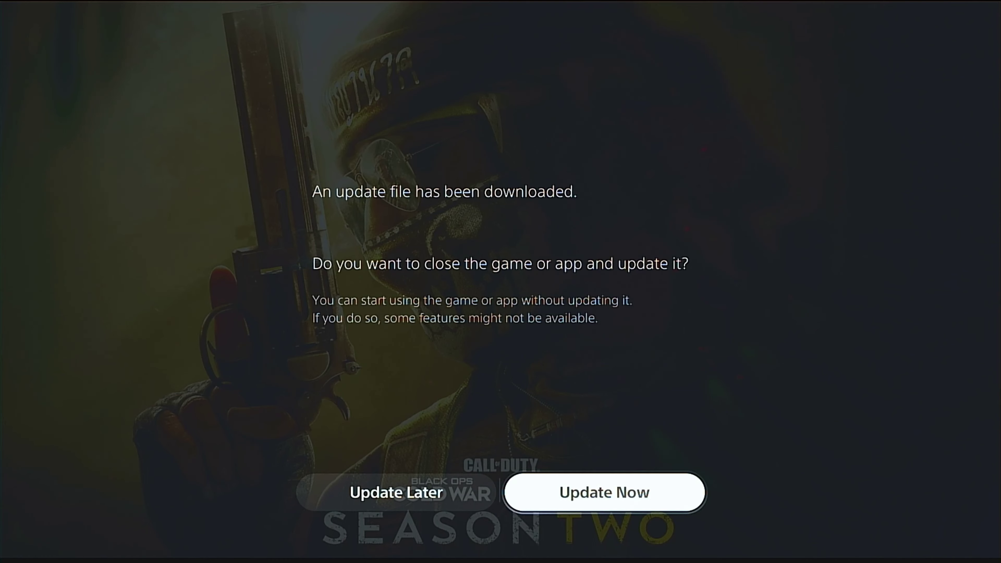
Step: Weigh the update prompt's choices, toggling between updating now and Update Later
key(Left)
key(Right)
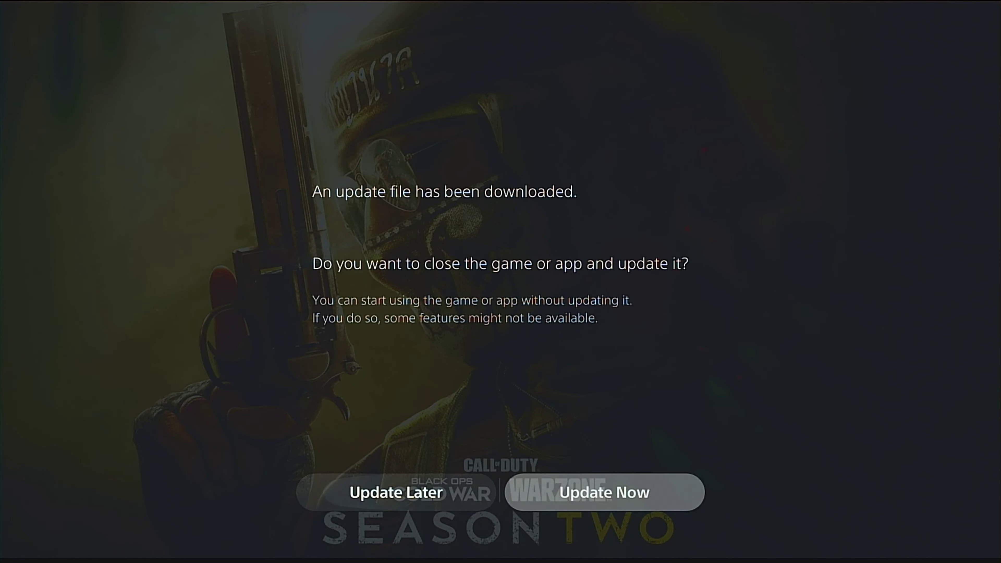
key(Left)
key(Right)
key(Left)
key(Right)
key(Left)
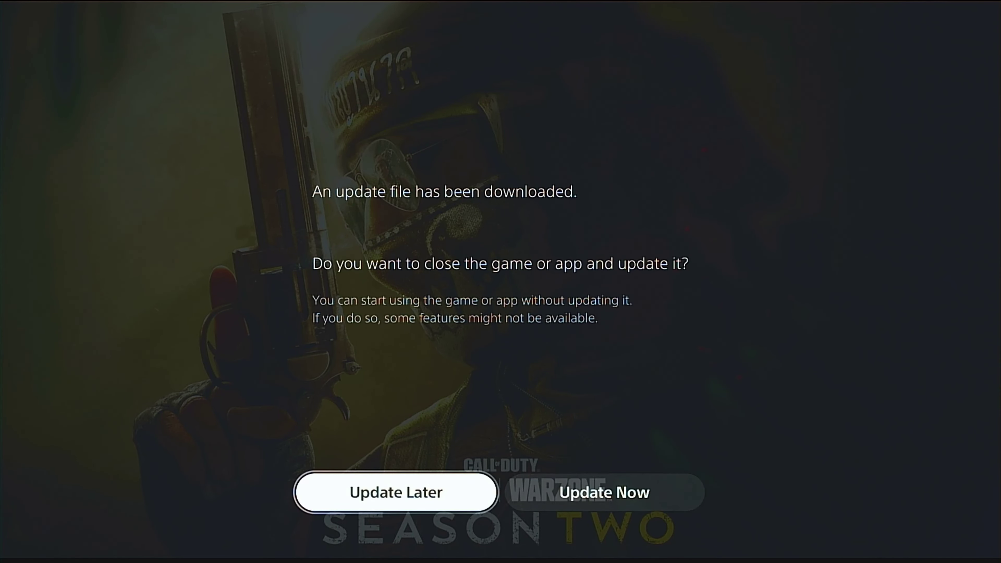
key(Right)
Step: Postpone the game update, then open Settings and go into Network
key(Return)
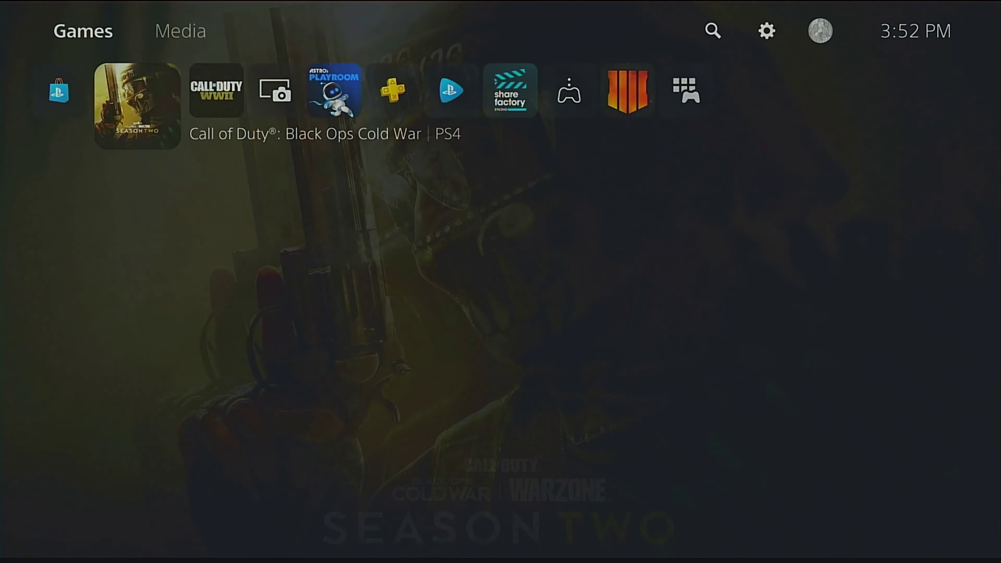
key(Right)
key(Right)
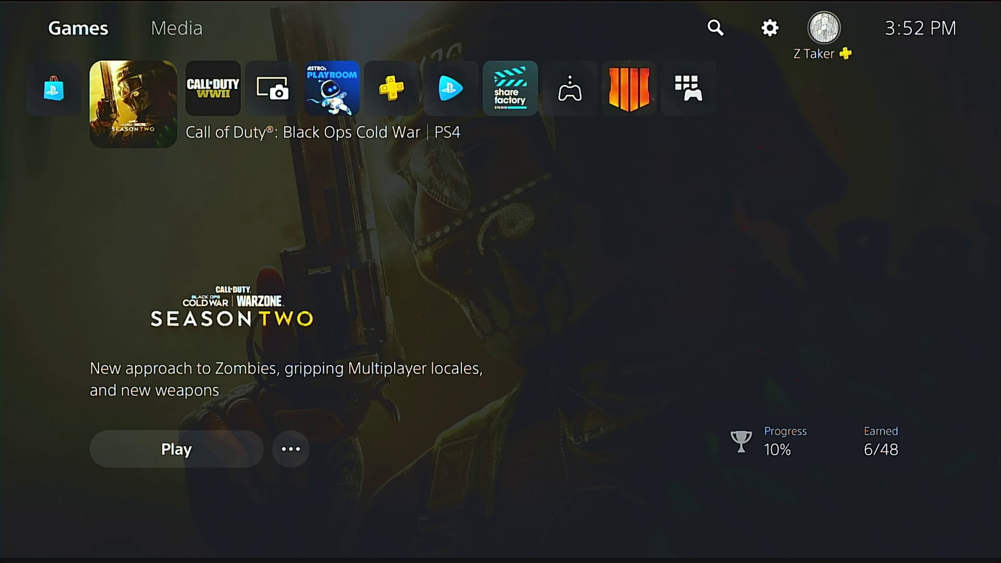
key(Left)
key(Return)
key(Down)
key(Down)
key(Down)
key(Down)
key(Down)
key(Down)
key(Down)
key(Down)
key(Down)
key(Down)
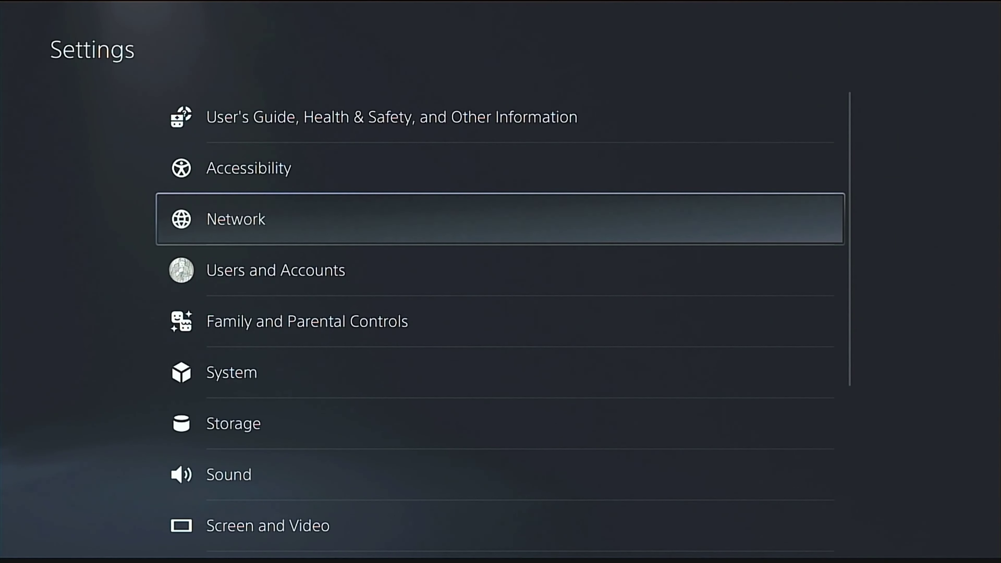
key(Down)
key(Down)
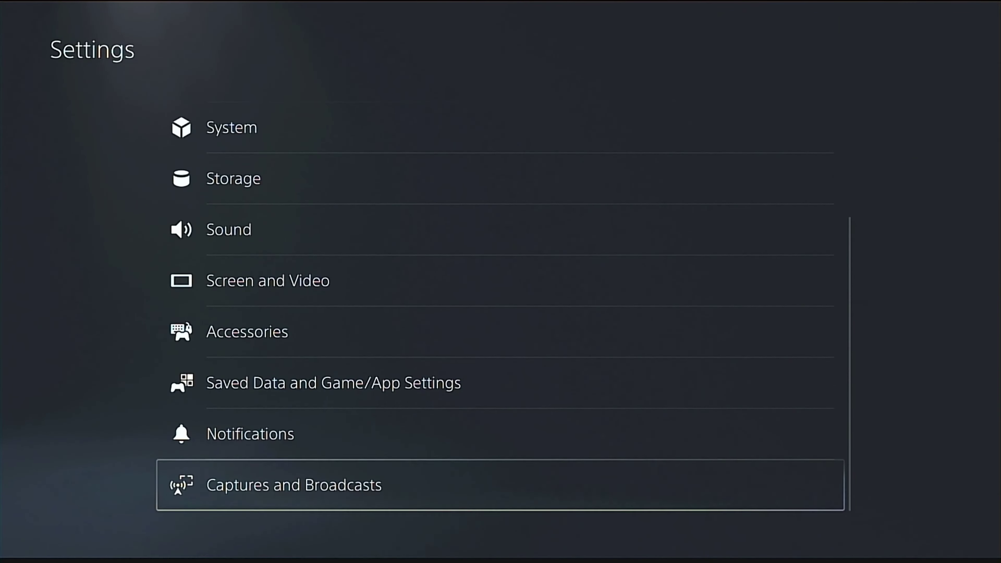
key(Up)
key(Up)
key(Up)
key(Up)
key(Up)
key(Up)
key(Up)
key(Up)
key(Up)
key(Up)
key(Up)
key(Down)
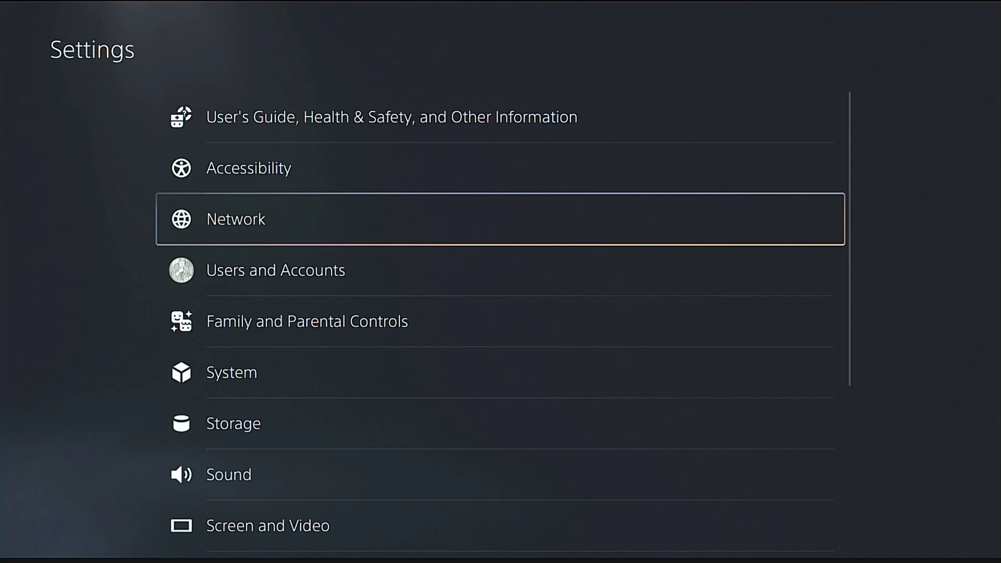
key(Return)
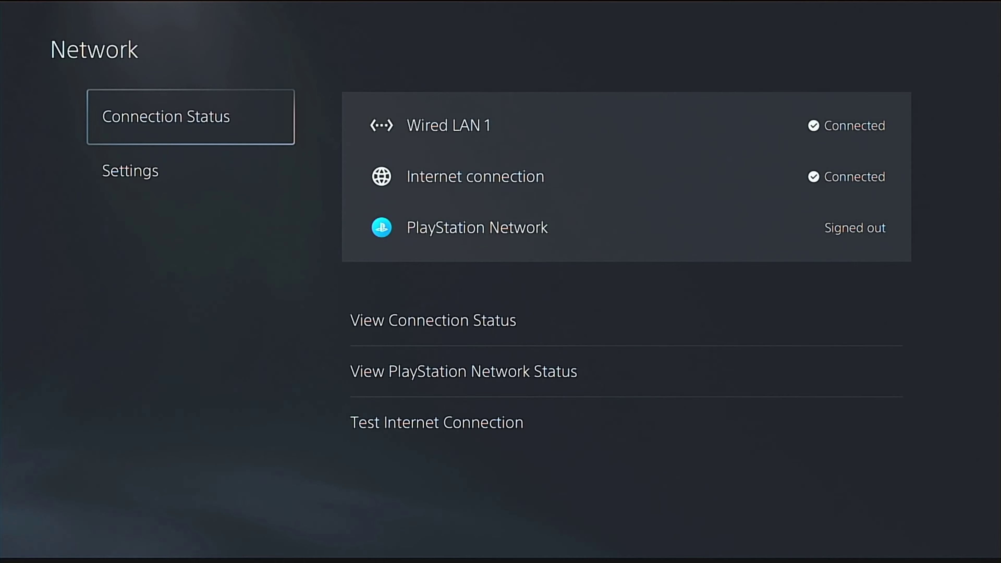
Step: Turn off Connect to the Internet, check Connection Status, and return to the home screen
key(Down)
key(Right)
key(Return)
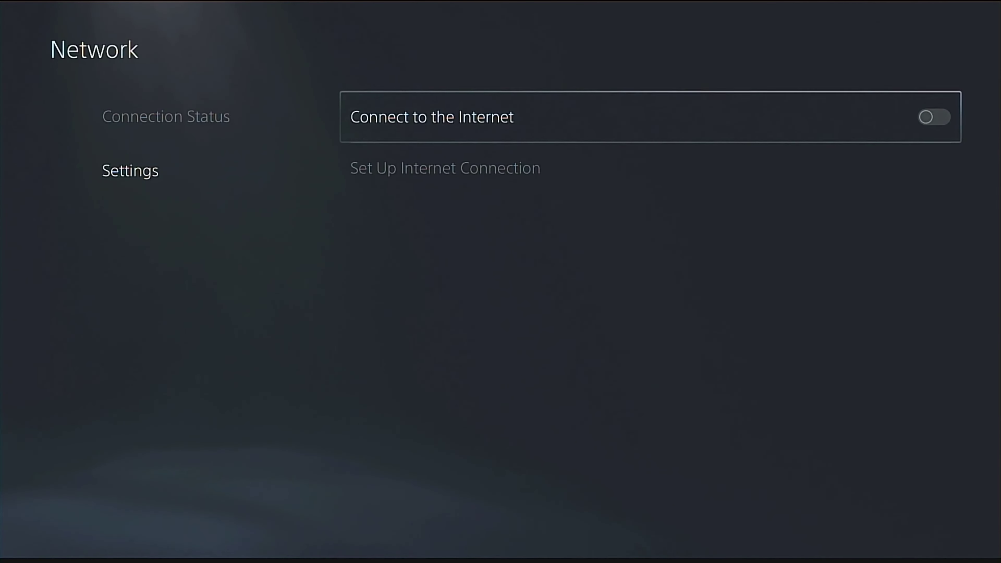
key(Down)
key(Up)
key(Left)
key(Up)
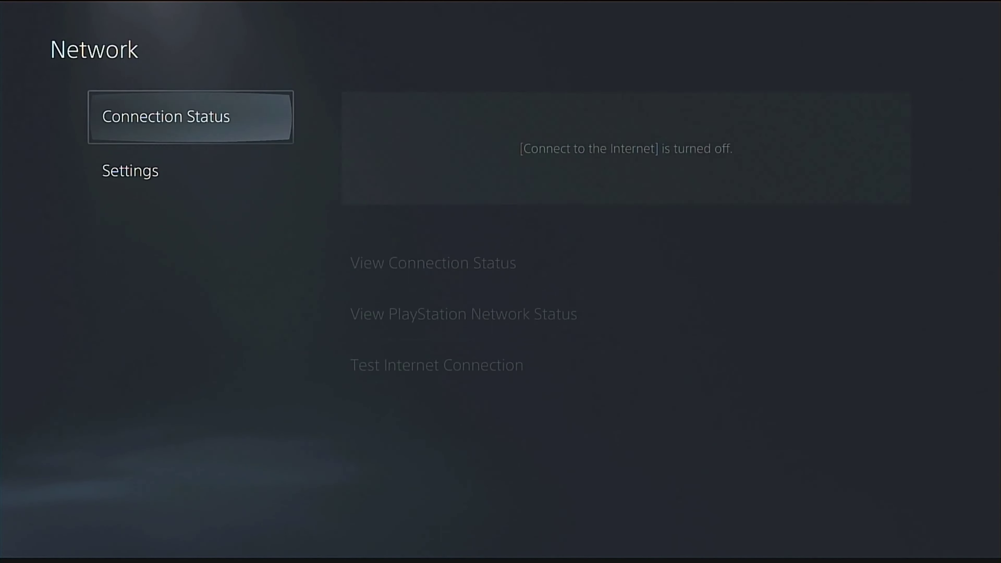
key(Down)
key(Right)
key(Left)
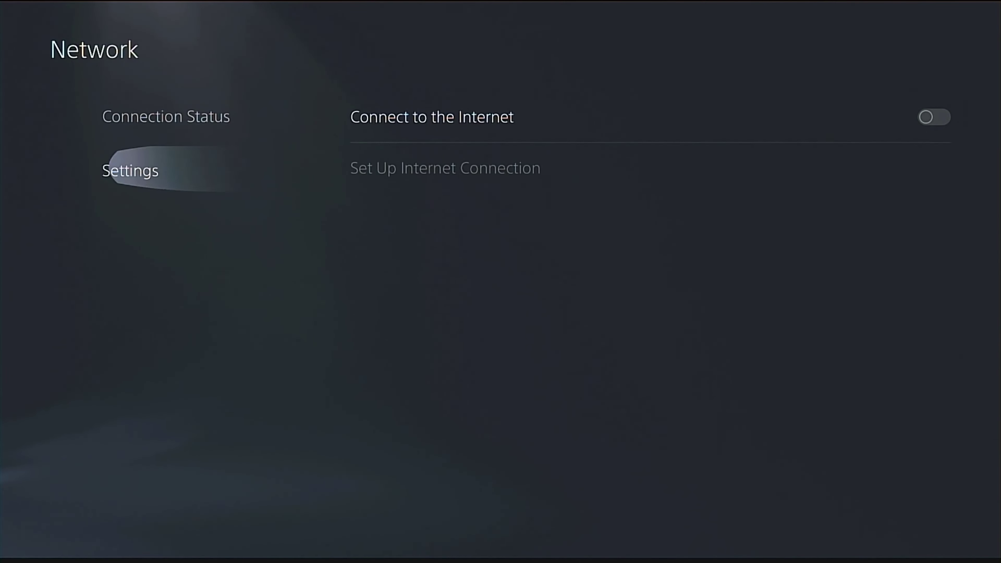
key(Escape)
key(Escape)
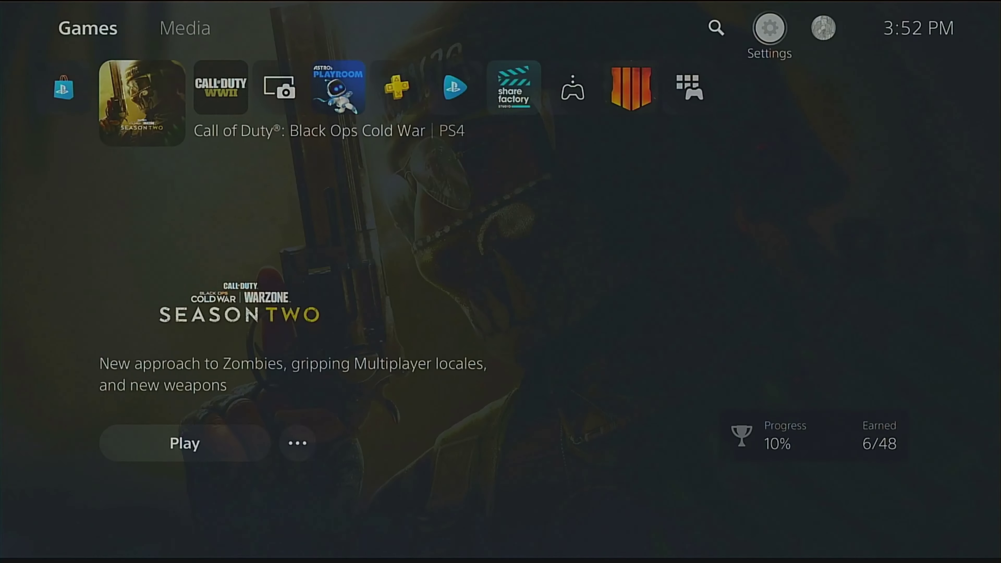
key(Left)
key(Down)
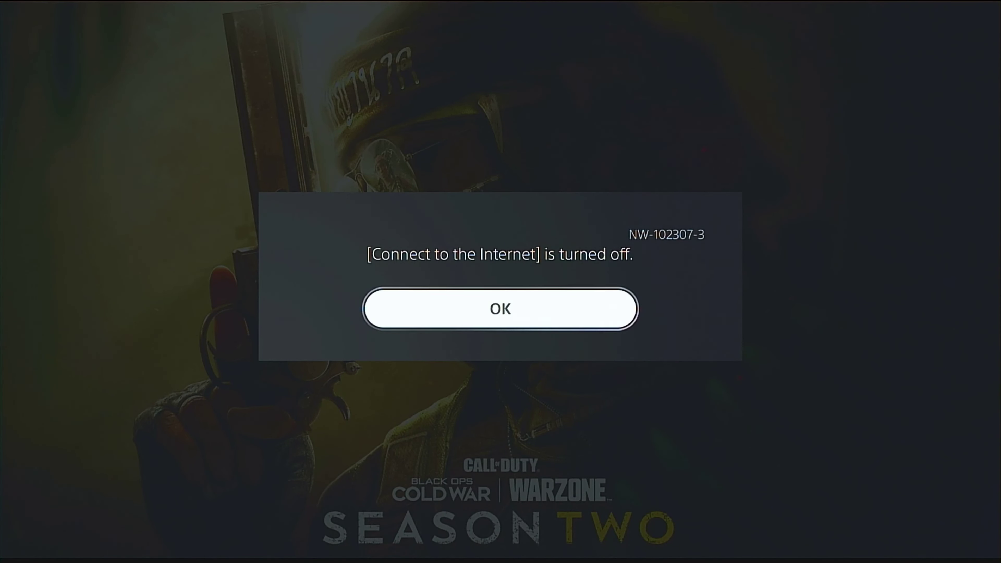
key(Return)
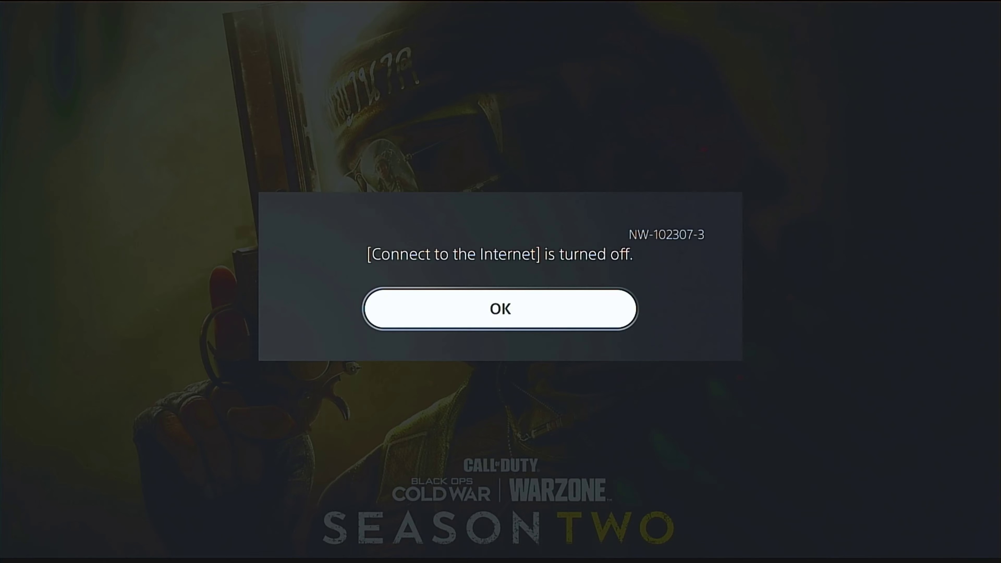
key(Return)
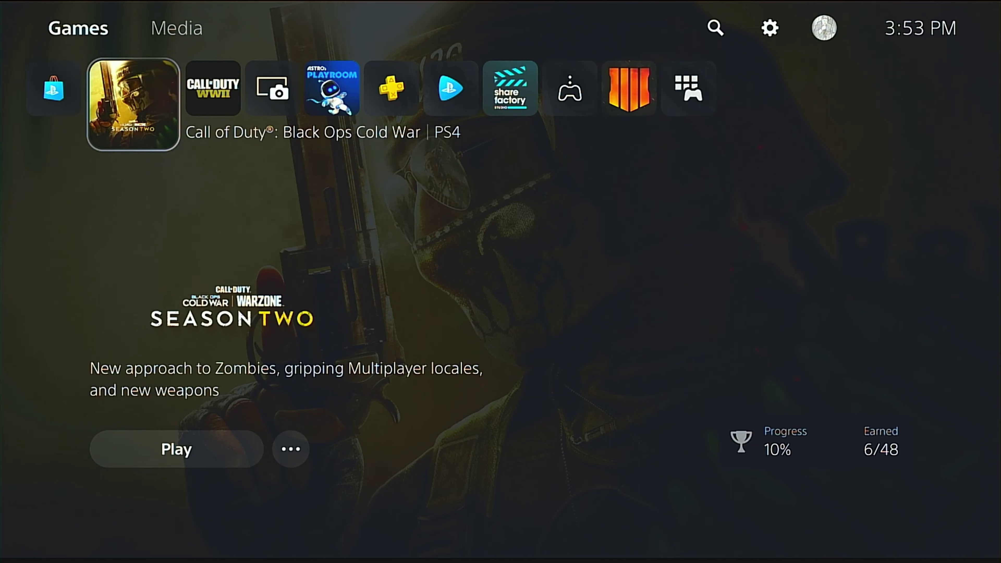
Step: Open the Control Center's Power menu and highlight Enter Rest Mode to view its description
key(super)
key(Down)
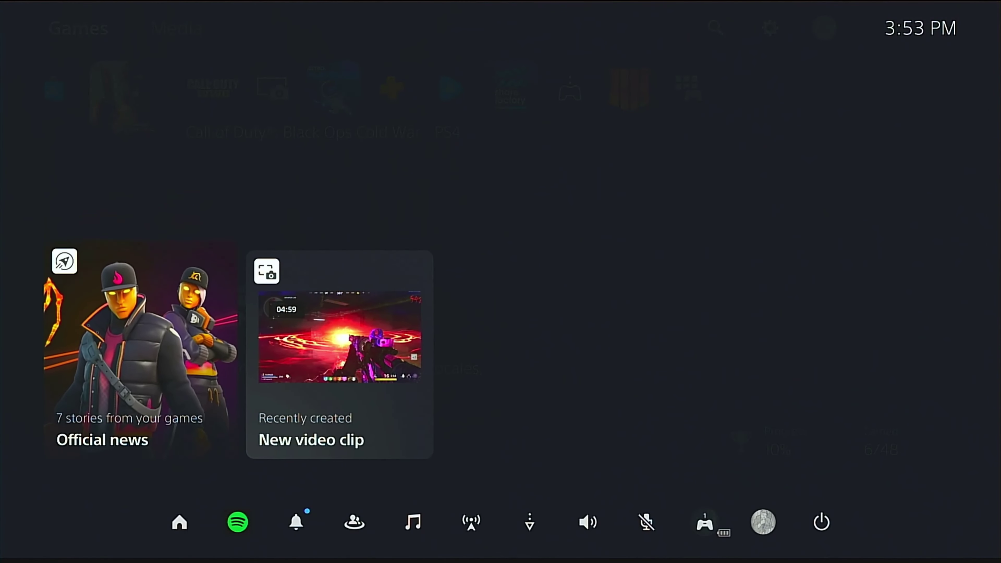
key(Right)
key(Return)
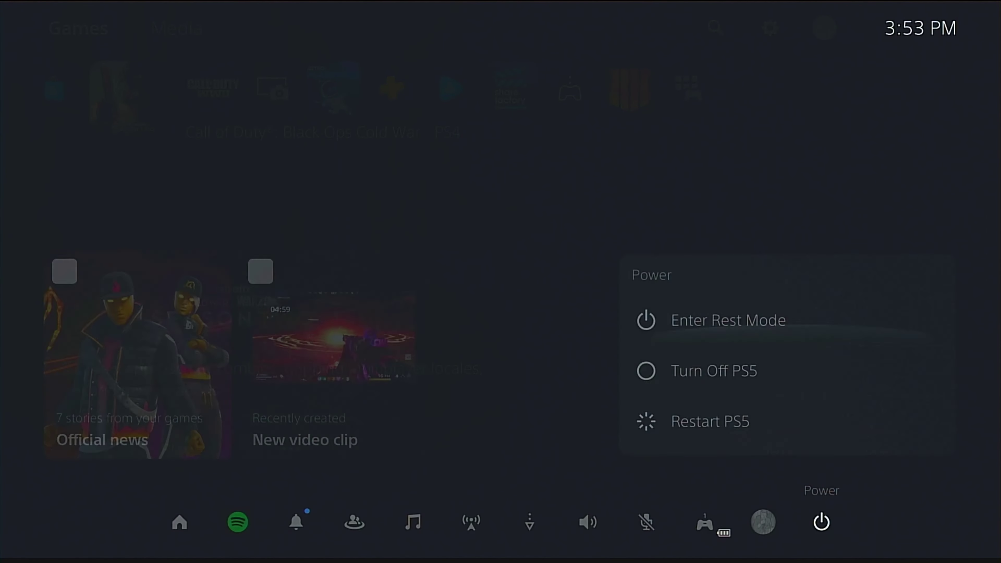
key(Down)
key(Down)
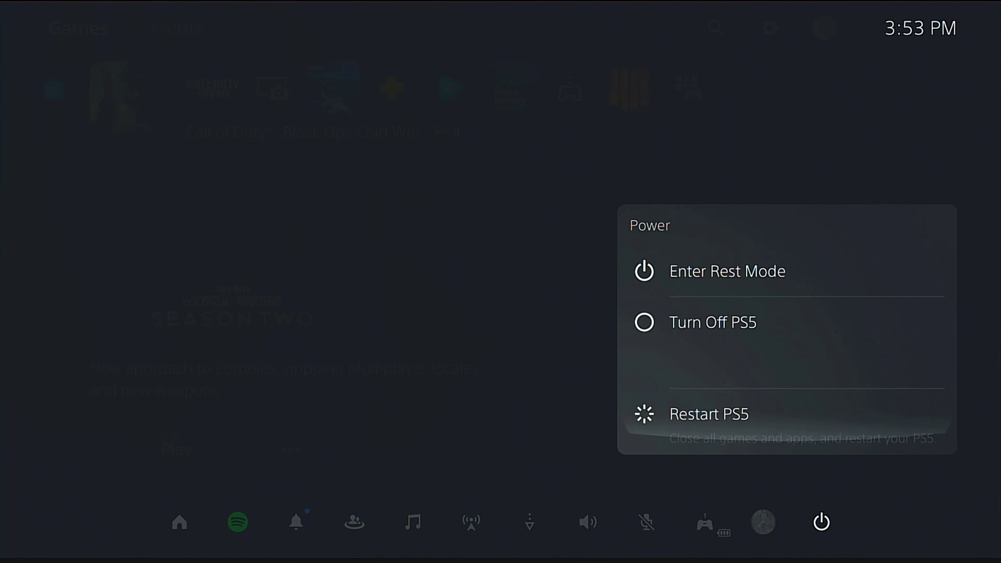
key(Up)
key(Up)
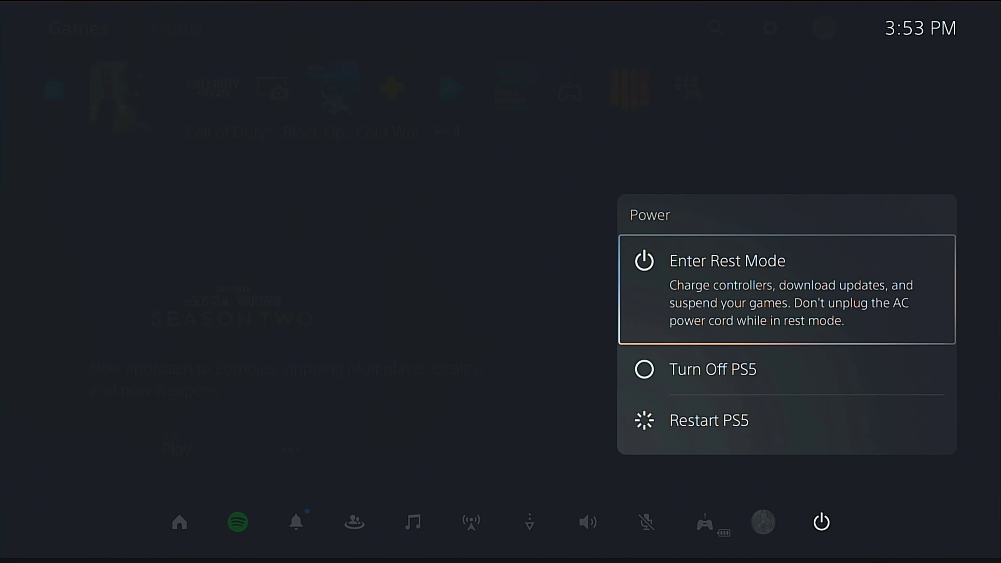